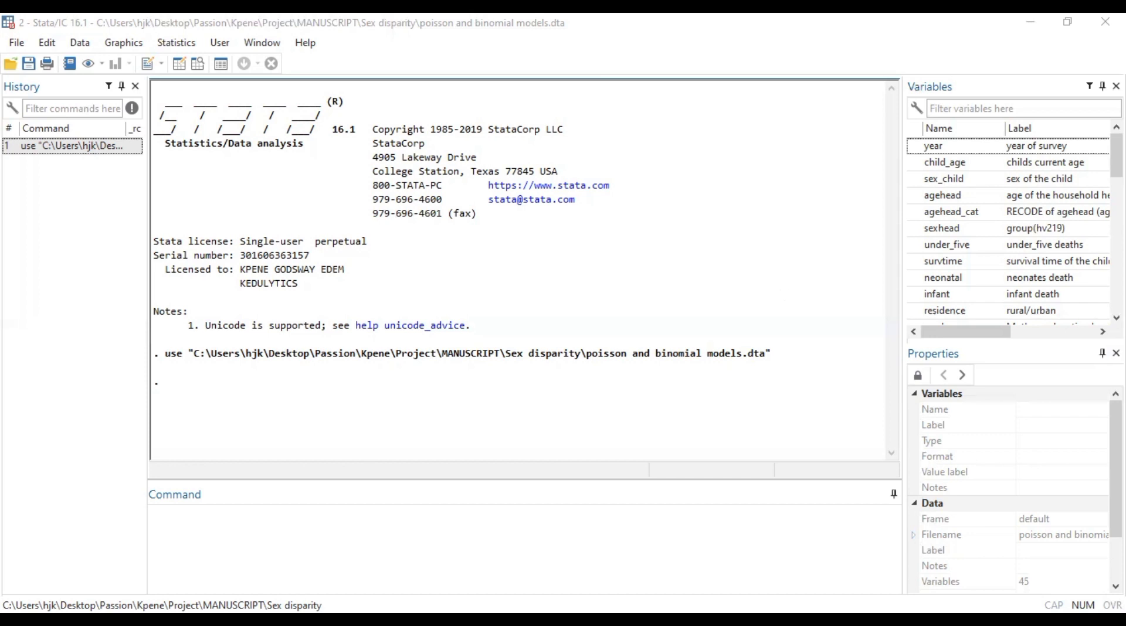
# Start a negative binomial regression command (nbreg) with anc as the outcome variable
pyautogui.scroll(-3, 1010, 236)
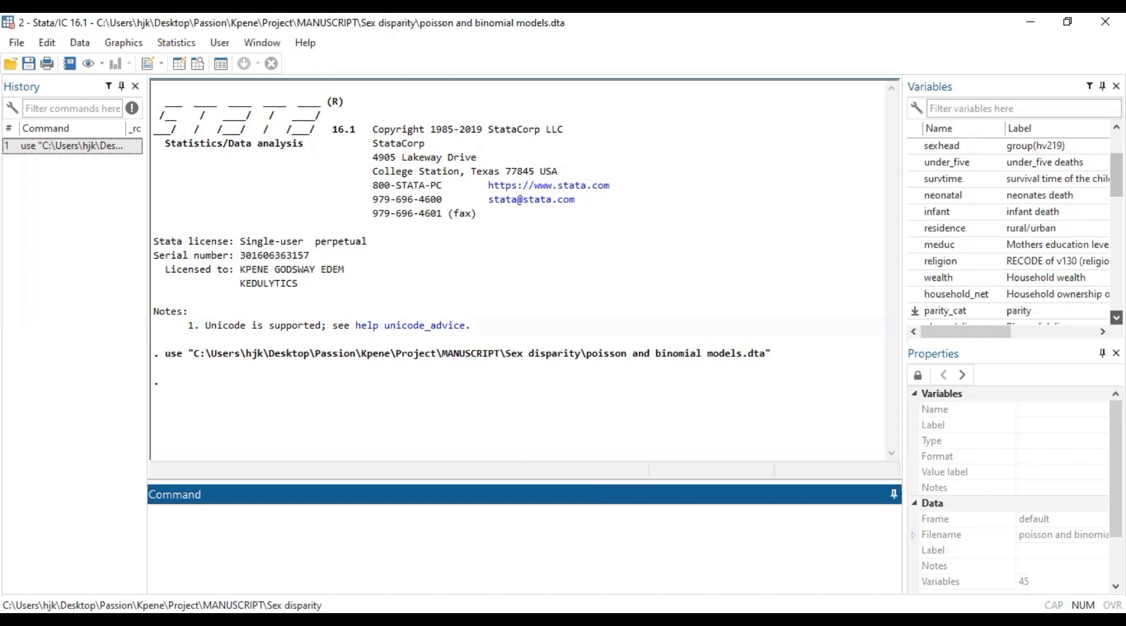
pyautogui.scroll(-1, 1009, 235)
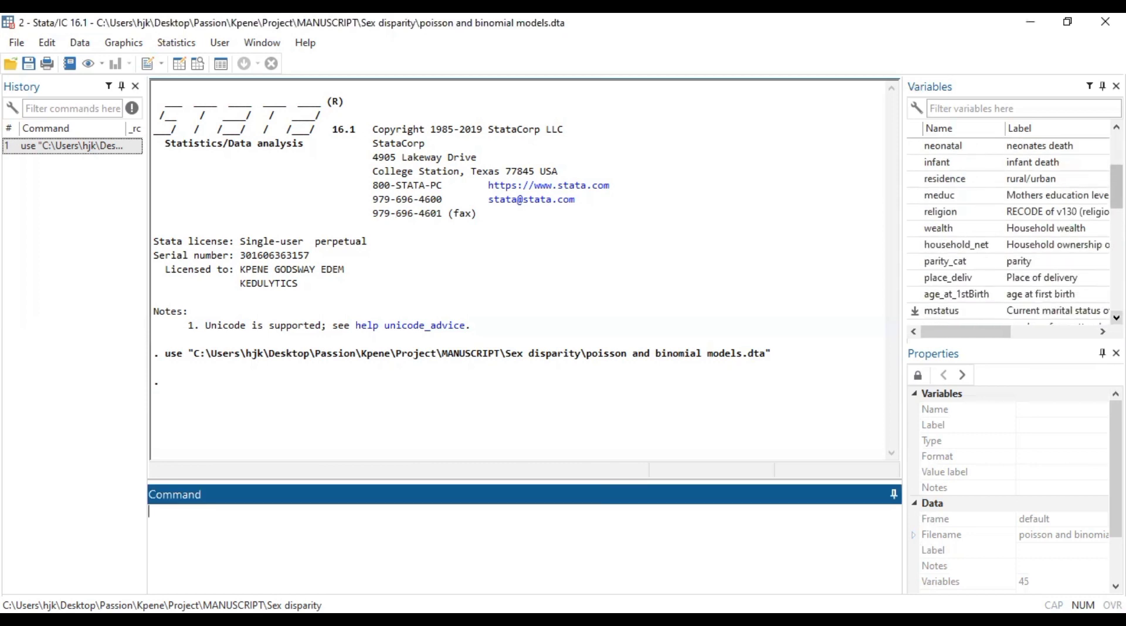
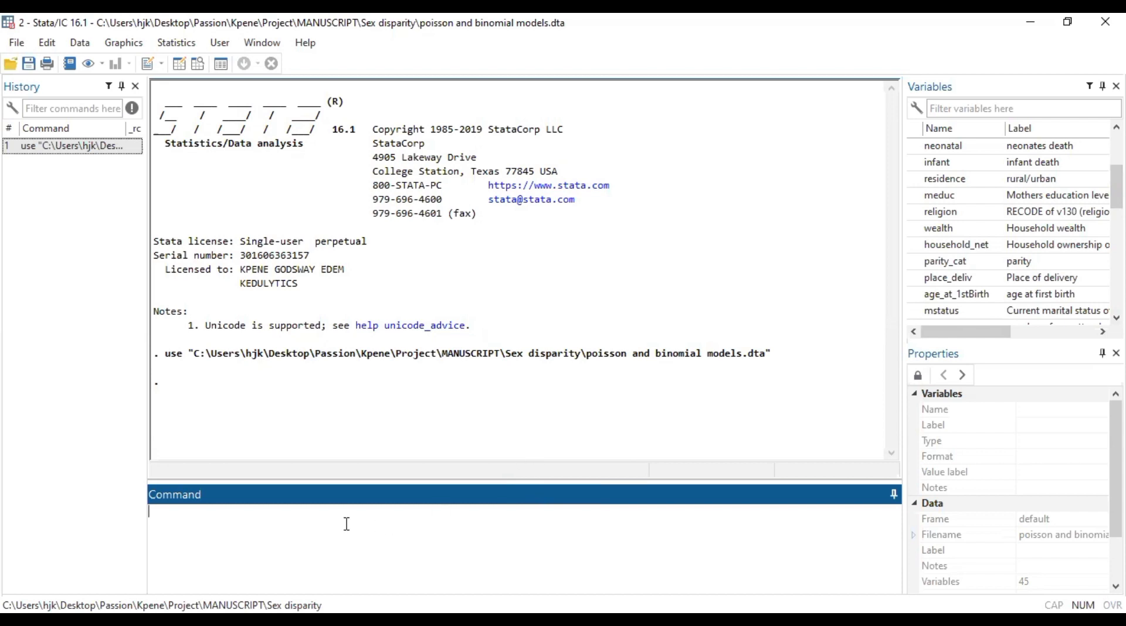
pyautogui.write('nbreg')
pyautogui.scroll(-2, 938, 188)
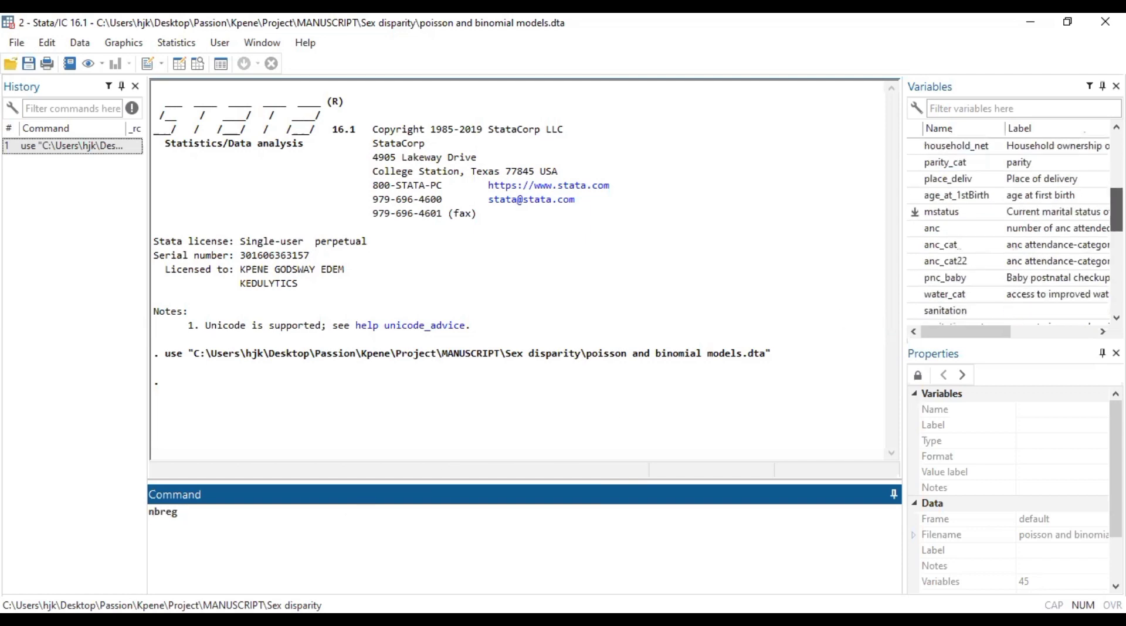
pyautogui.click(915, 229)
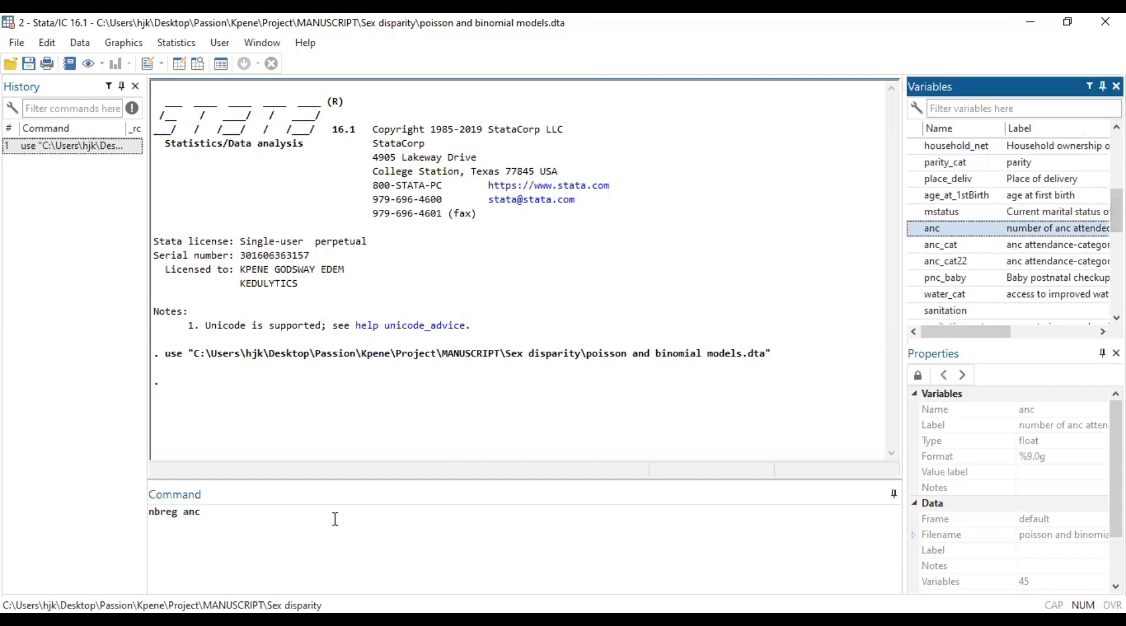
pyautogui.click(302, 516)
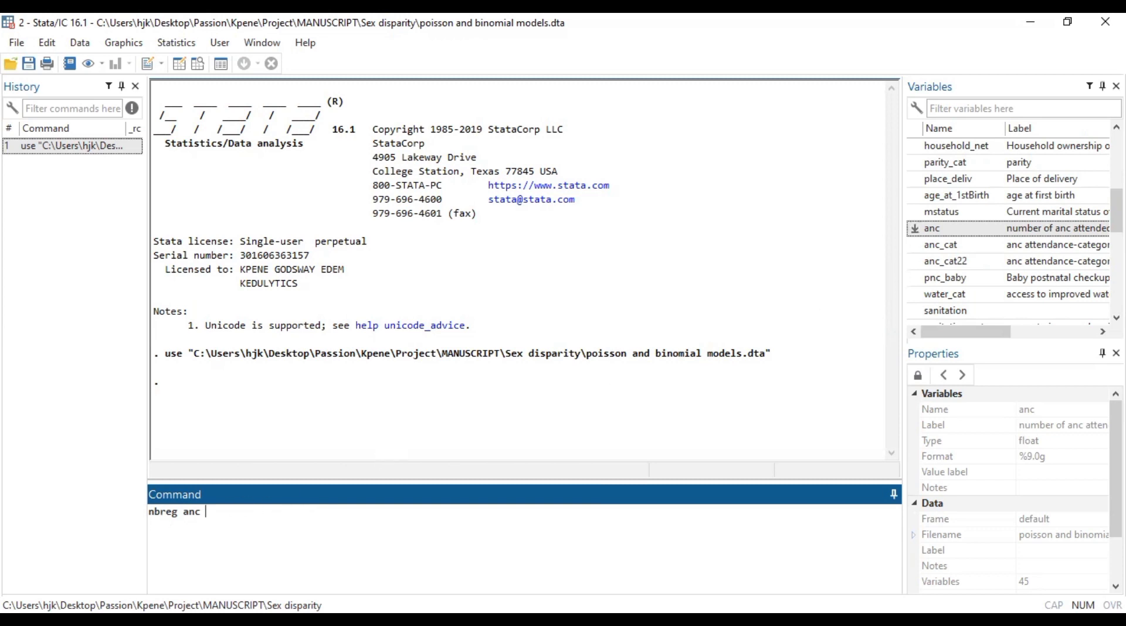
# Add meduc, religion, wealth and place_deliv as predictors after anc in the nbreg command
pyautogui.scroll(2, 1009, 228)
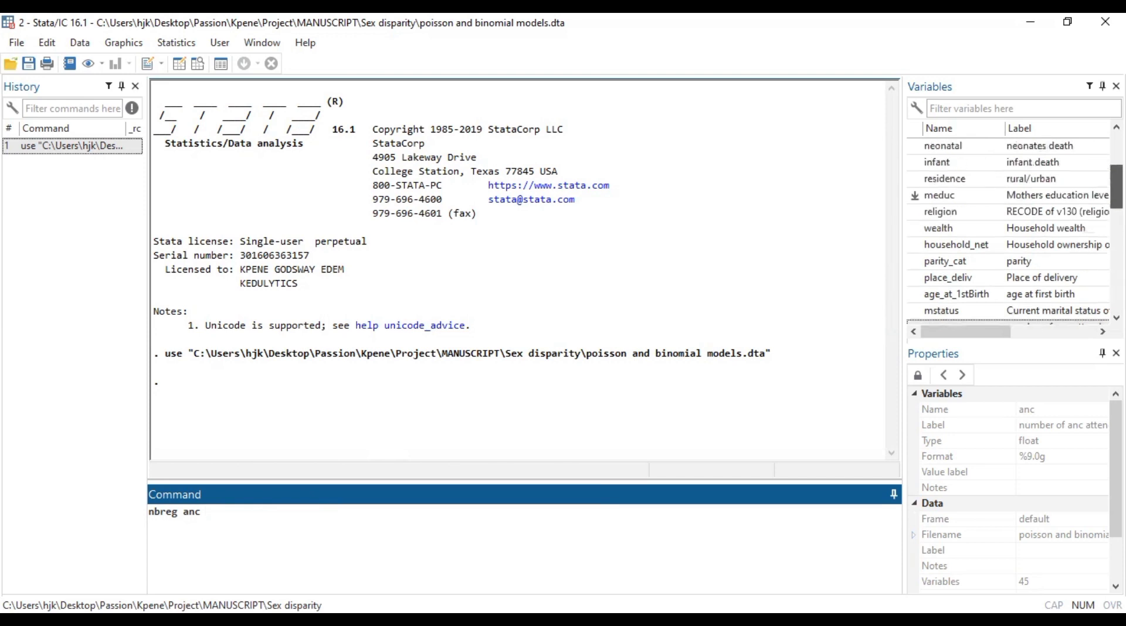
pyautogui.click(918, 198)
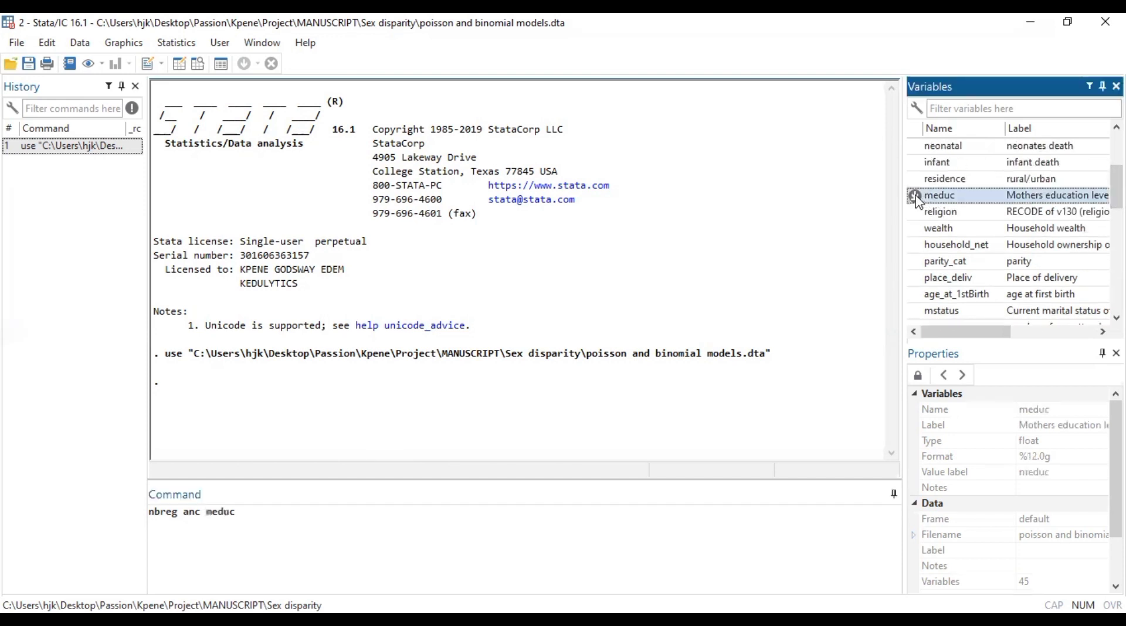
pyautogui.click(916, 213)
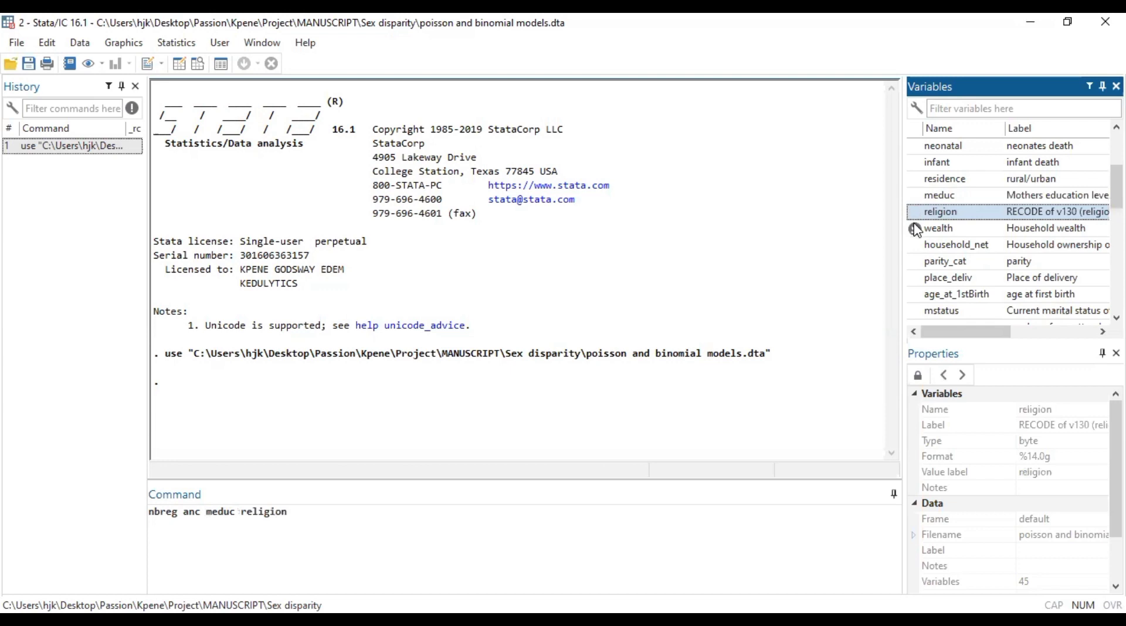
pyautogui.click(918, 230)
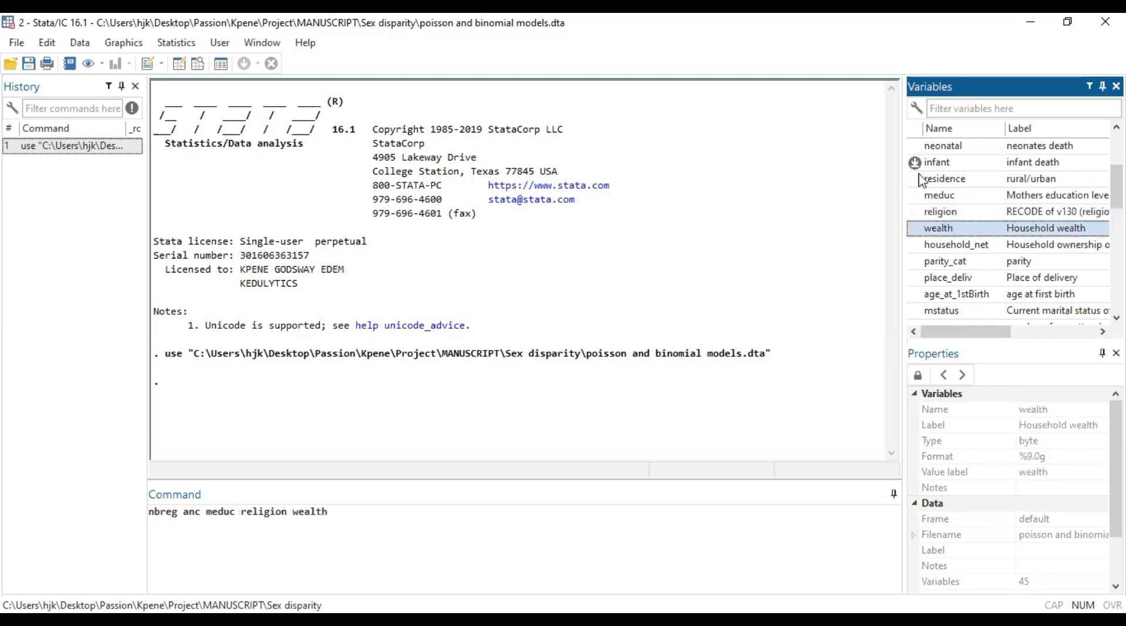
pyautogui.scroll(2, 921, 168)
pyautogui.scroll(2, 921, 169)
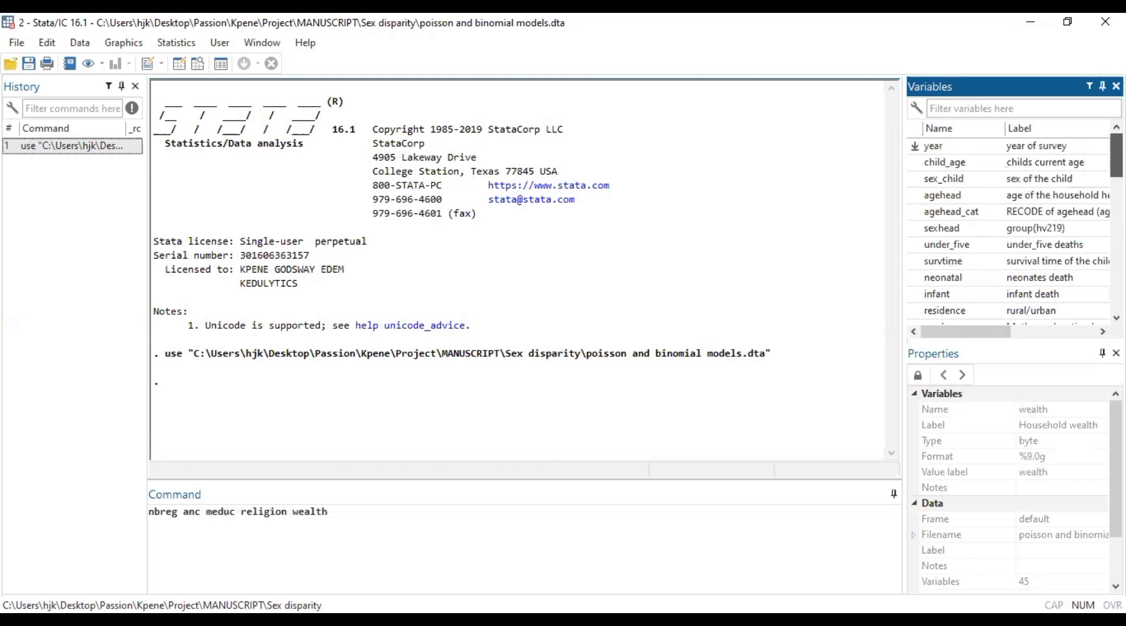
pyautogui.scroll(-3, 921, 169)
pyautogui.scroll(-3, 915, 179)
pyautogui.scroll(-3, 1009, 229)
pyautogui.scroll(5, 937, 237)
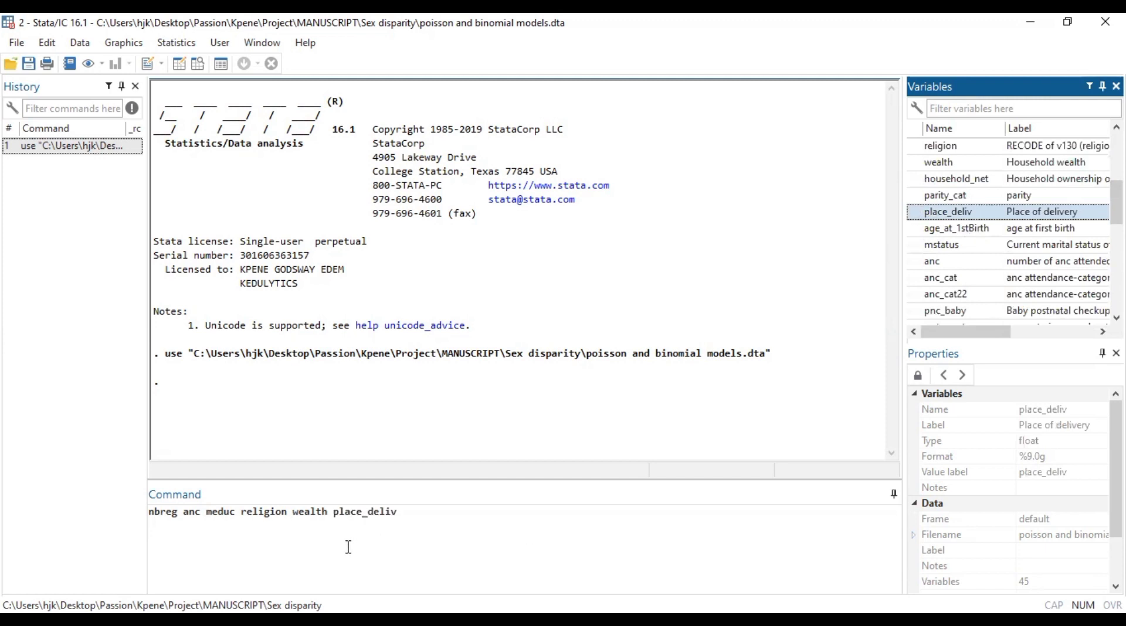
# Mark meduc, religion, wealth and place_deliv as categorical by prefixing each with "i." in the nbreg command
pyautogui.click(211, 512)
pyautogui.write('i.')
pyautogui.click(252, 508)
pyautogui.write('i.')
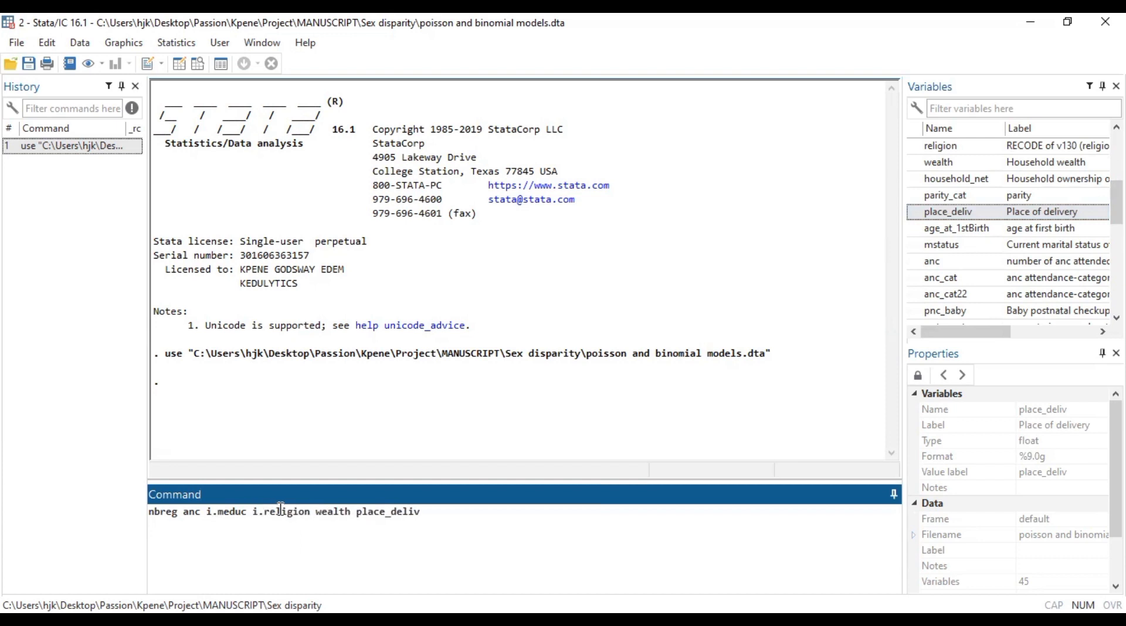
pyautogui.click(318, 512)
pyautogui.write('i.')
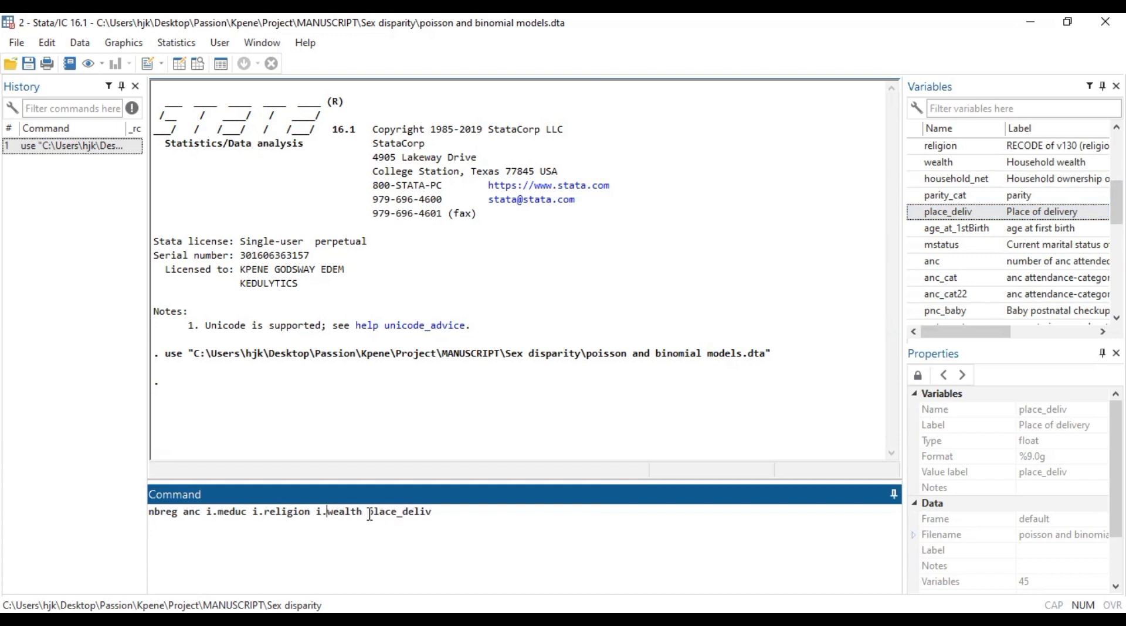
pyautogui.click(369, 514)
pyautogui.write('i.')
# Append the option ", irr" to the nbreg command to report incidence rate ratios, and run it
pyautogui.click(446, 512)
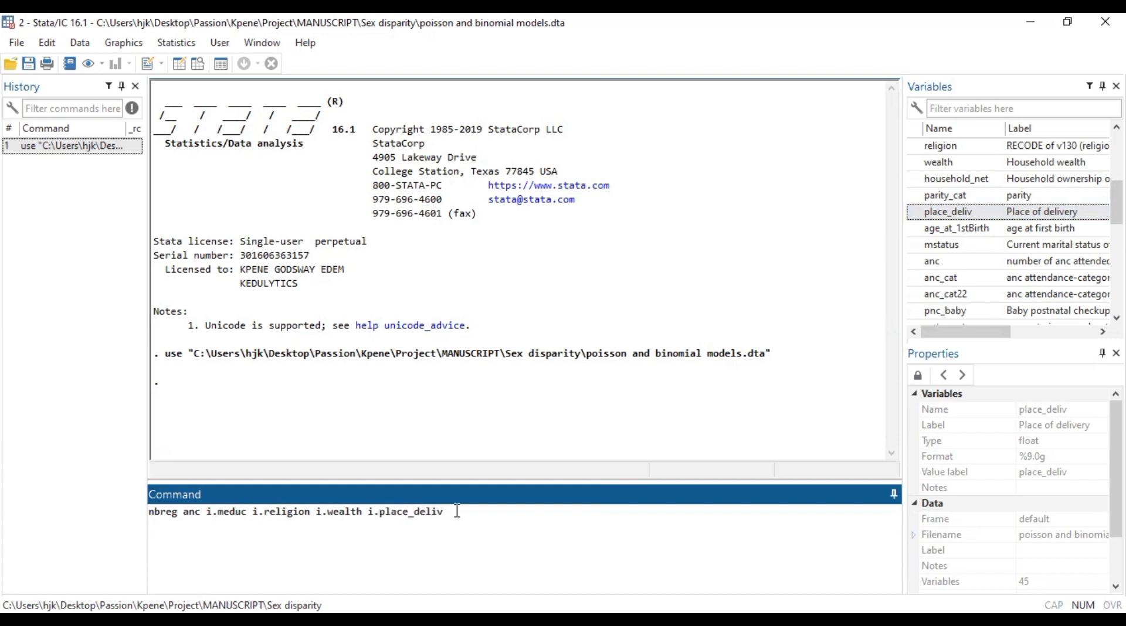
pyautogui.write(', irr')
pyautogui.tripleClick(342, 519)
pyautogui.press('End')
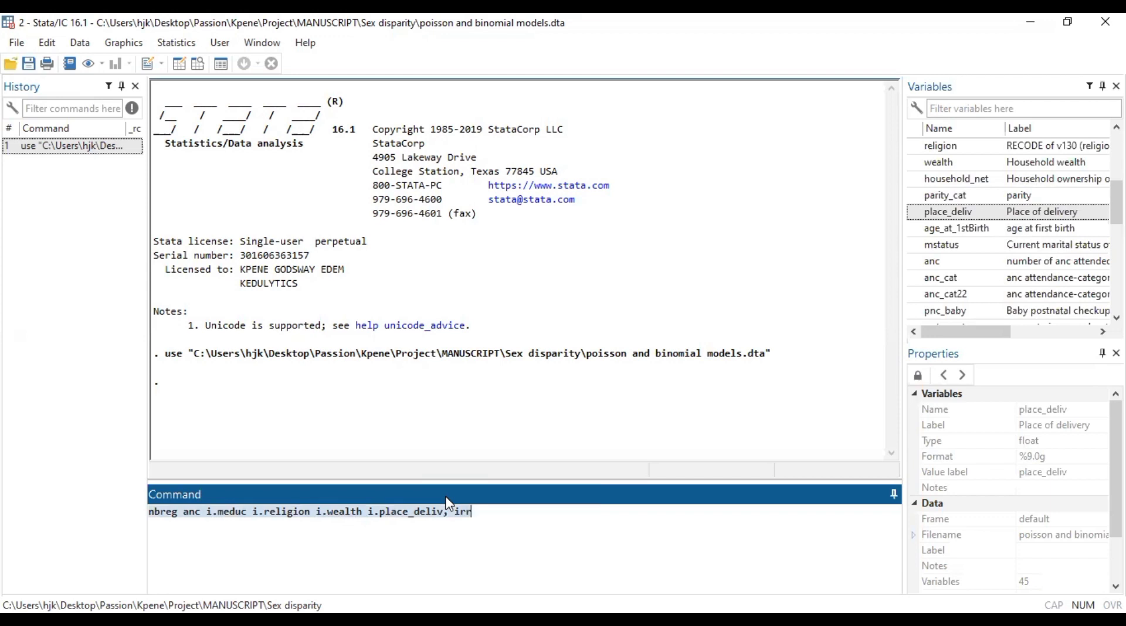
pyautogui.click(482, 518)
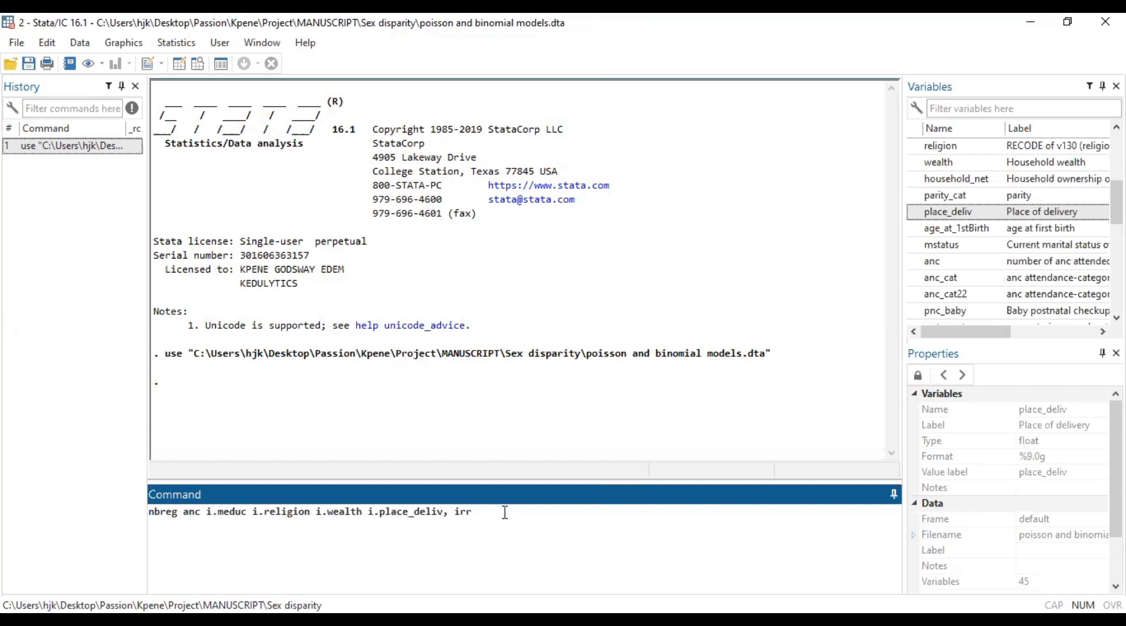
pyautogui.press('Return')
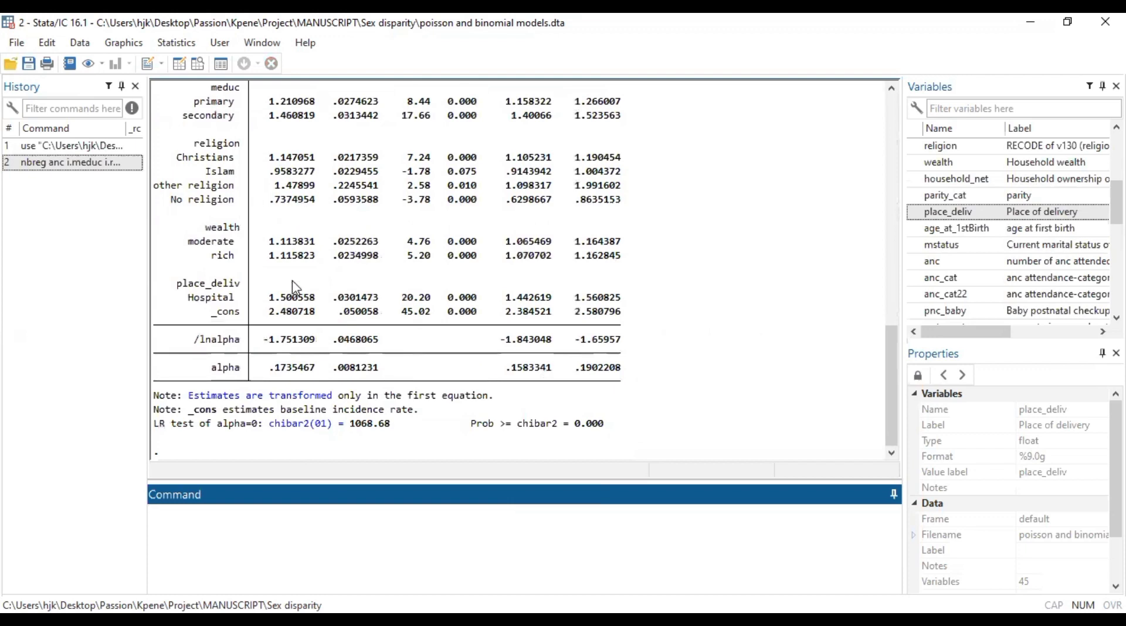
# Examine the negative binomial regression output, from the model fit statistics and IRR table to the alpha estimate and its likelihood-ratio test
pyautogui.scroll(1, 471, 208)
pyautogui.moveTo(886, 326); pyautogui.dragTo(884, 270)
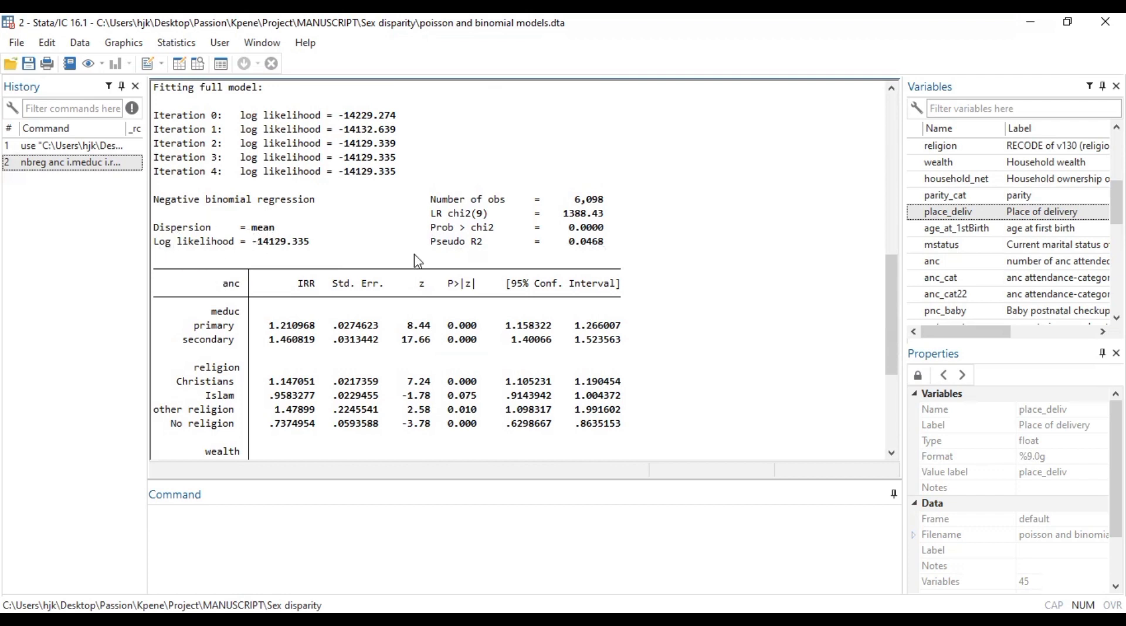
pyautogui.moveTo(900, 264); pyautogui.dragTo(900, 346)
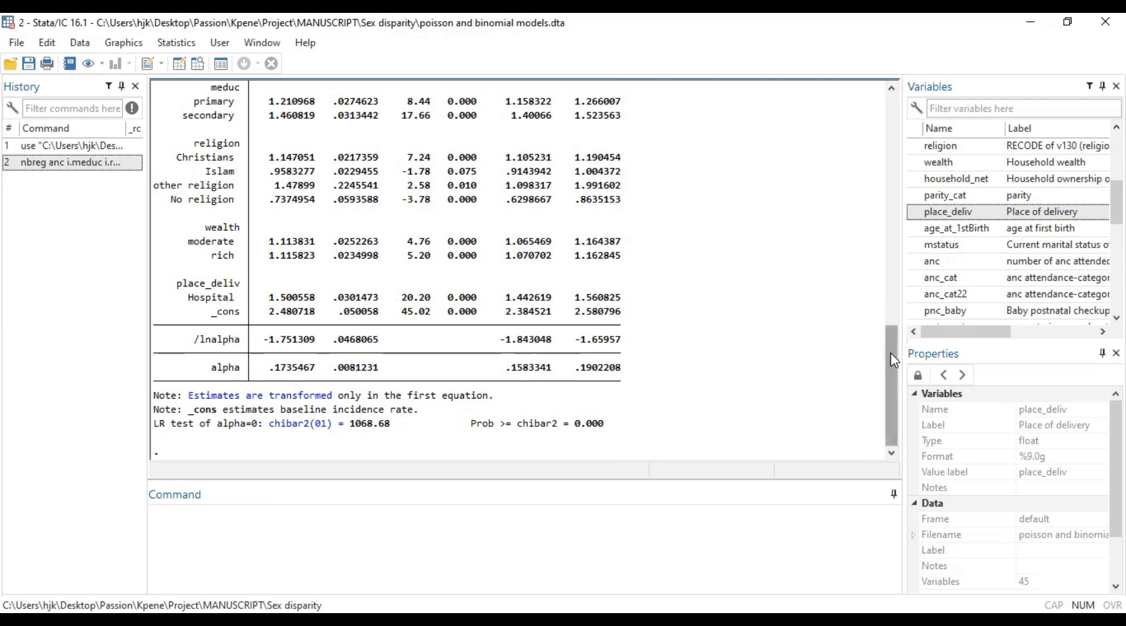
pyautogui.moveTo(895, 360); pyautogui.dragTo(889, 318)
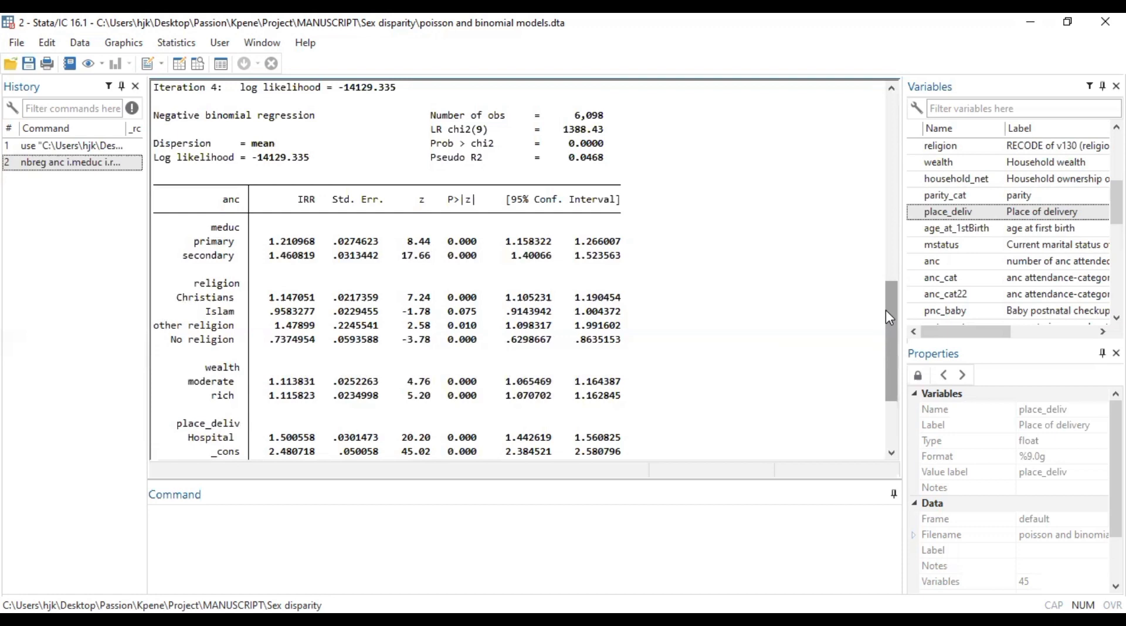
pyautogui.moveTo(886, 311); pyautogui.dragTo(885, 364)
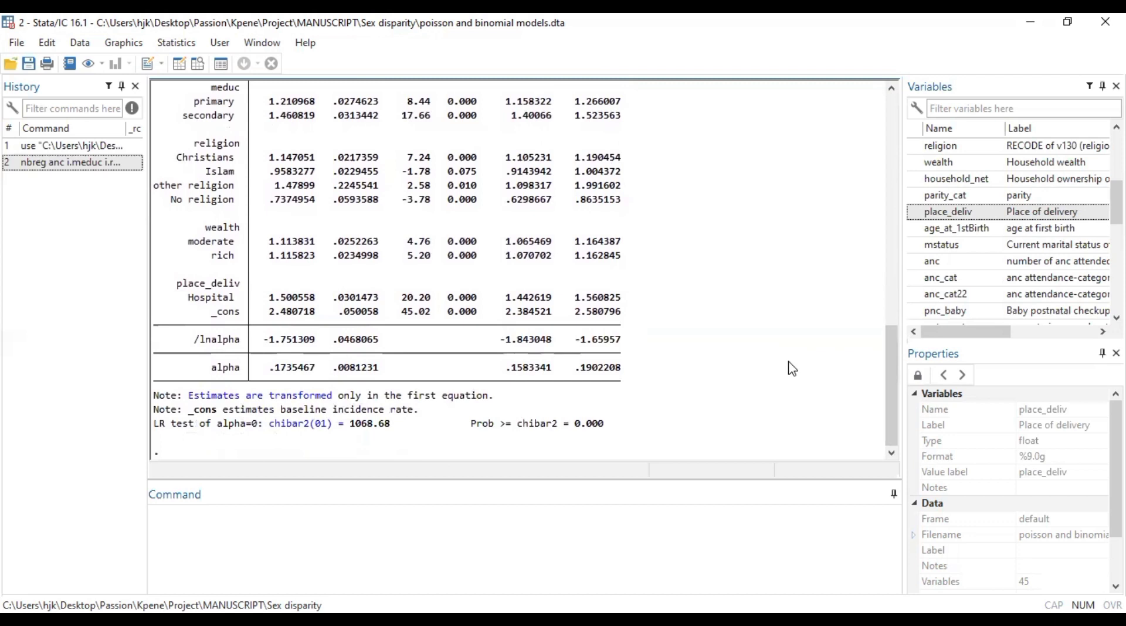